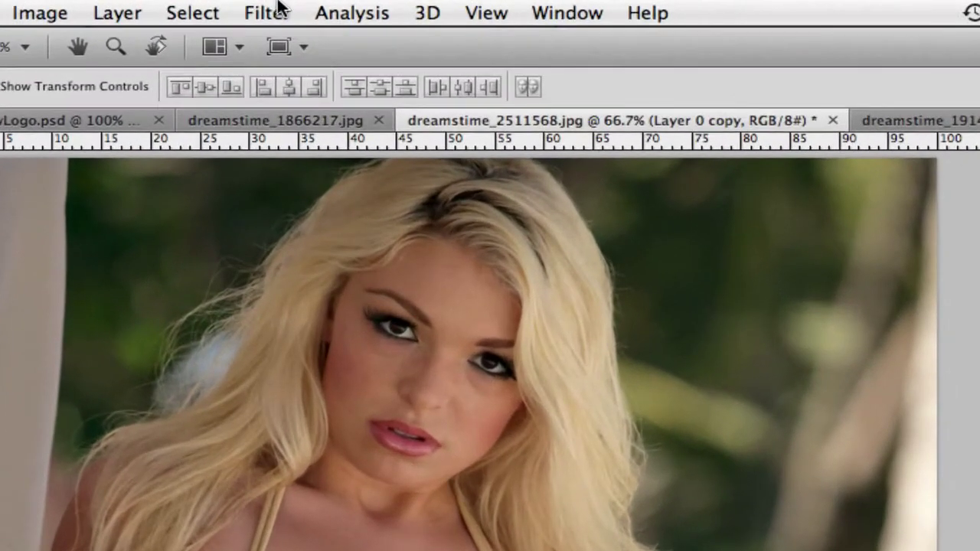
Open the Filter menu's Liquify dialog on the beach portrait
{"action": "left_click", "coordinate": [332, 6]}
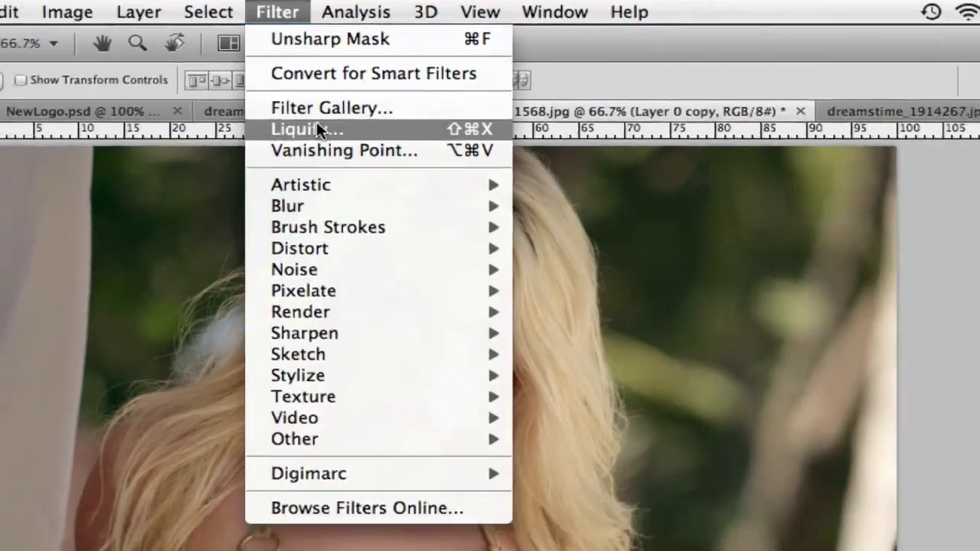
{"action": "left_click", "coordinate": [309, 136]}
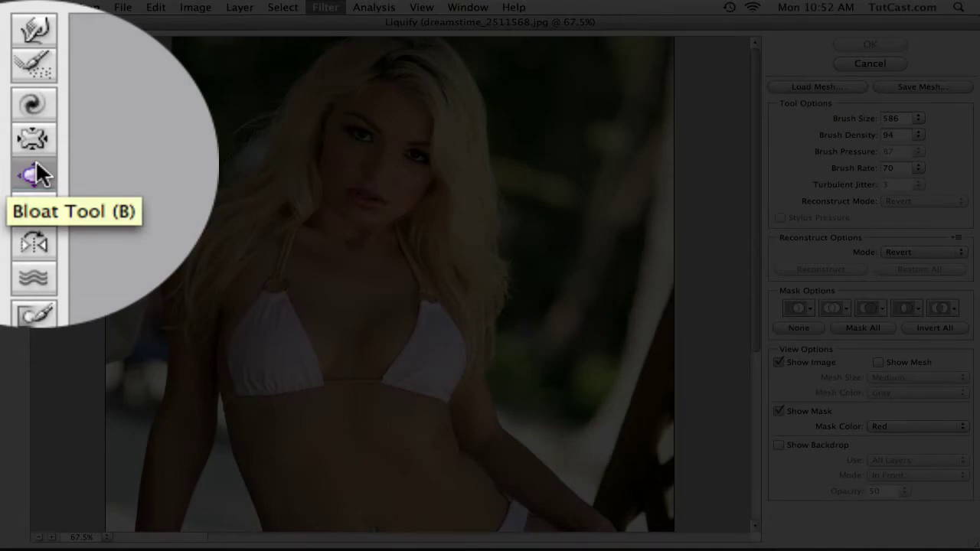
Choose the Bloat tool and reduce the brush size from 586 to about 421
{"action": "left_click", "coordinate": [35, 169]}
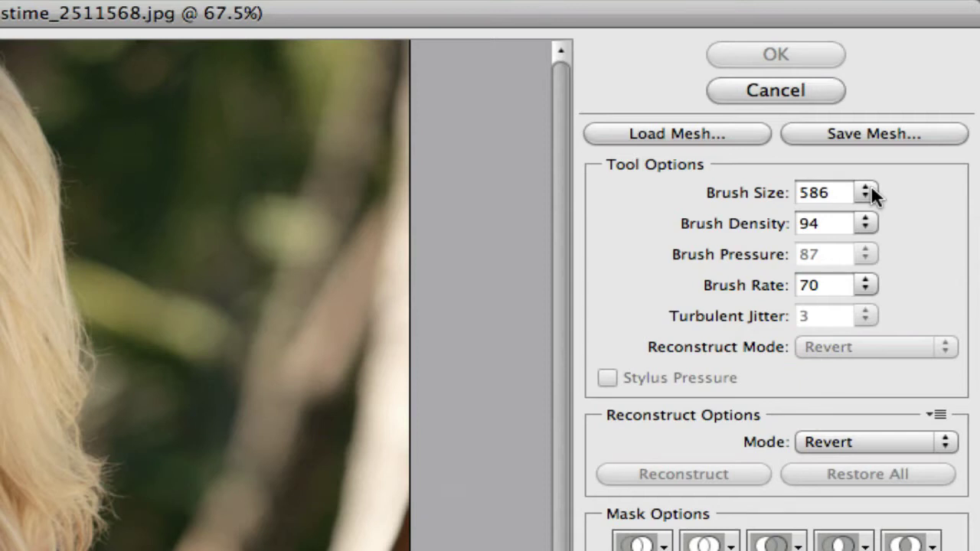
{"action": "left_click", "coordinate": [872, 191]}
{"action": "left_click_drag", "start_coordinate": [775, 215], "coordinate": [757, 215]}
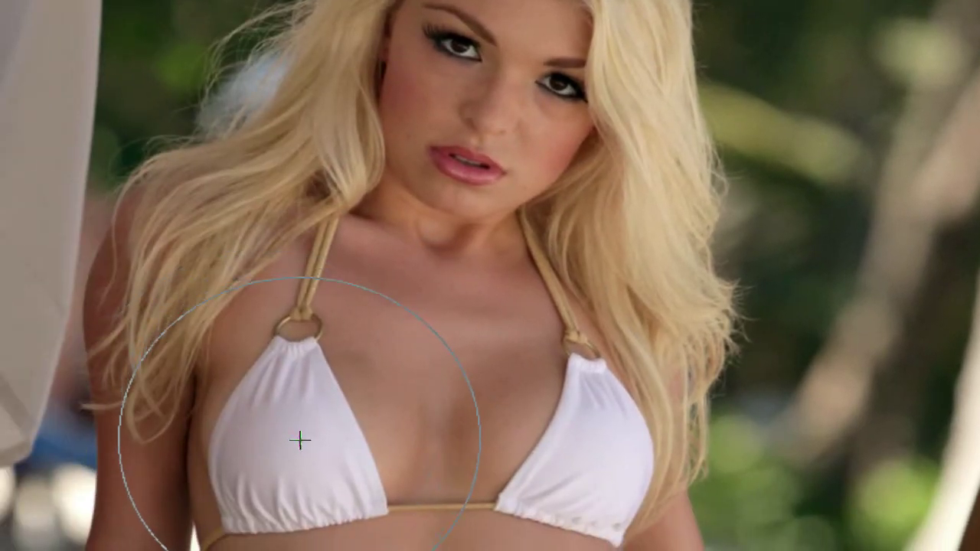
Bloat the left and right bikini cups alternately until both swell outward
{"action": "left_click_drag", "start_coordinate": [299, 440], "coordinate": [299, 439]}
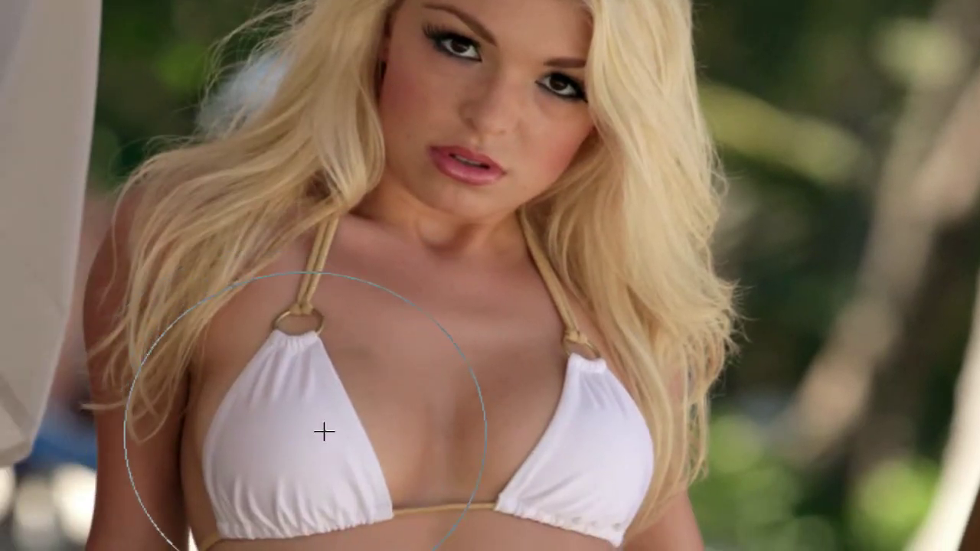
{"action": "left_click_drag", "start_coordinate": [576, 429], "coordinate": [575, 426]}
{"action": "left_click_drag", "start_coordinate": [297, 435], "coordinate": [299, 436]}
{"action": "left_click_drag", "start_coordinate": [567, 421], "coordinate": [567, 421]}
{"action": "left_click_drag", "start_coordinate": [295, 436], "coordinate": [295, 436]}
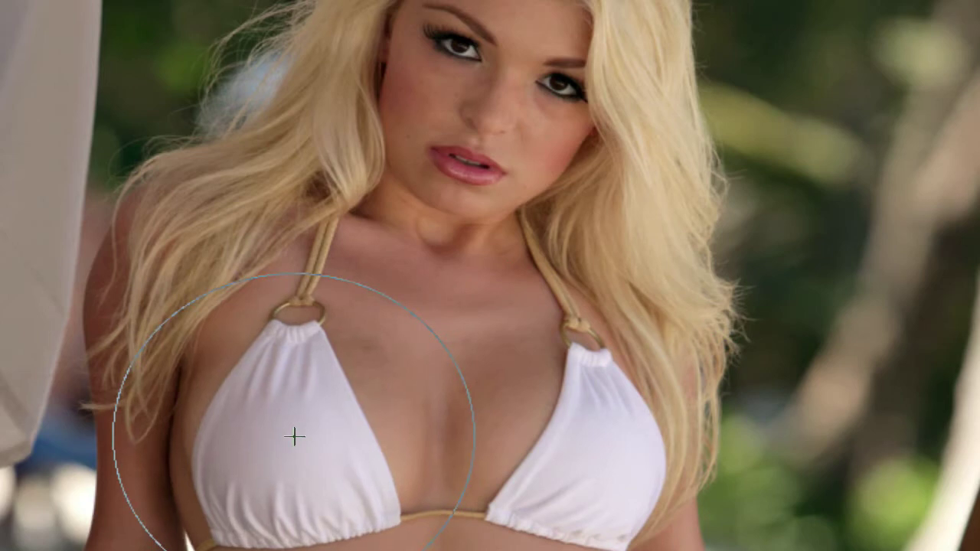
{"action": "left_click_drag", "start_coordinate": [575, 439], "coordinate": [577, 435]}
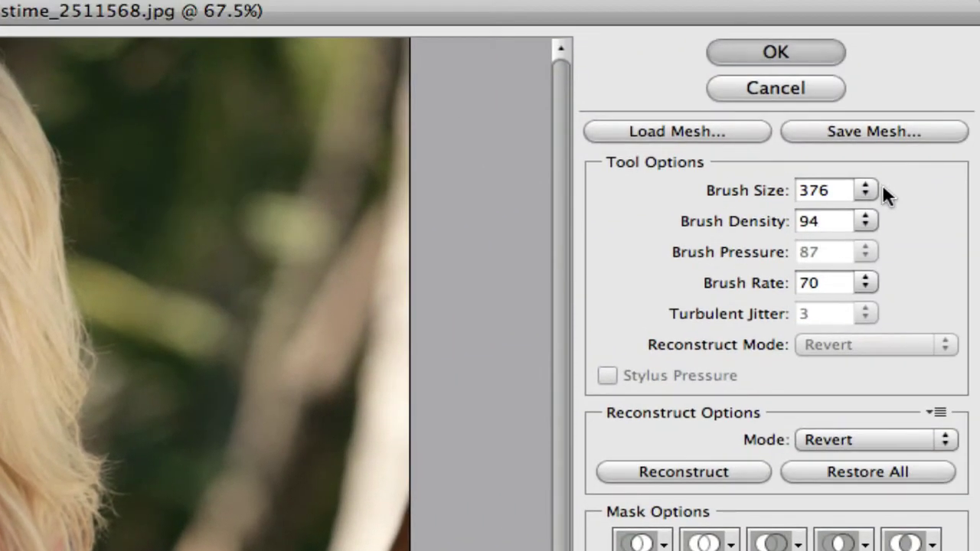
Shrink the Bloat brush to 256, enlarge both cups slightly more, and apply Liquify
{"action": "left_click", "coordinate": [865, 221]}
{"action": "left_click_drag", "start_coordinate": [760, 218], "coordinate": [745, 212]}
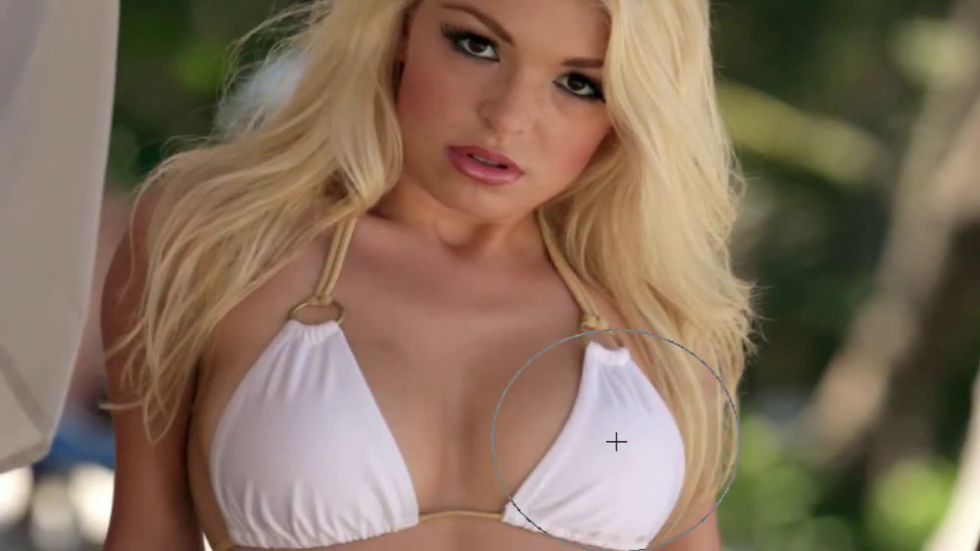
{"action": "left_click_drag", "start_coordinate": [615, 442], "coordinate": [615, 438]}
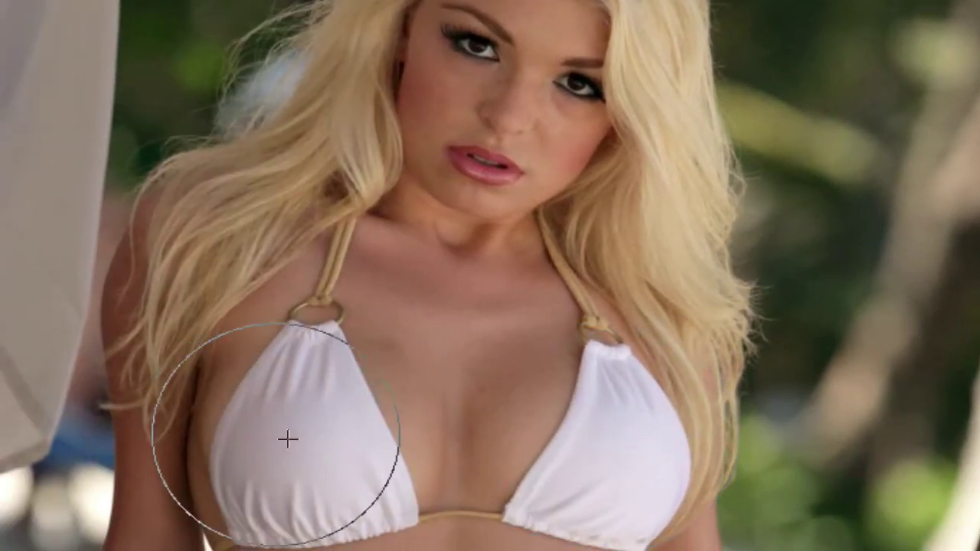
{"action": "left_click_drag", "start_coordinate": [310, 443], "coordinate": [311, 442]}
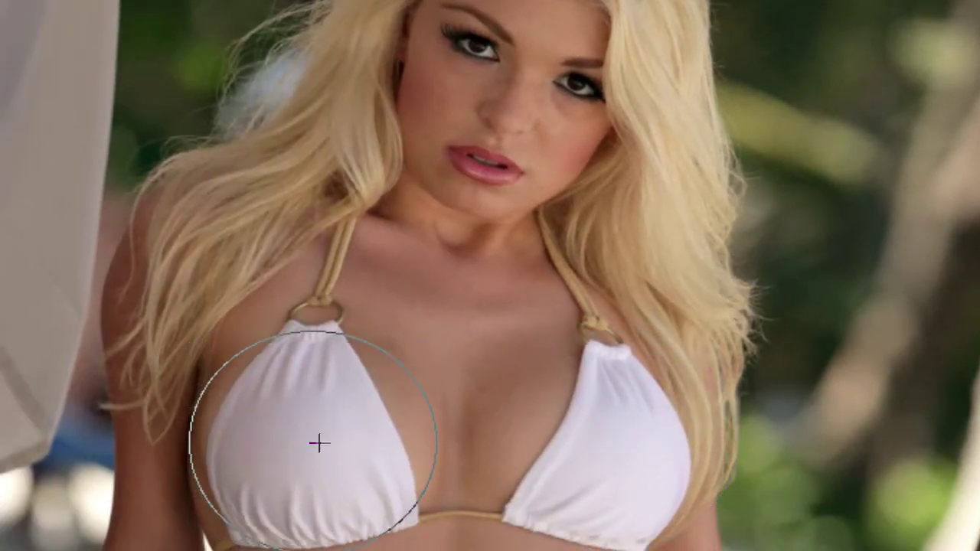
{"action": "left_click_drag", "start_coordinate": [583, 445], "coordinate": [590, 438]}
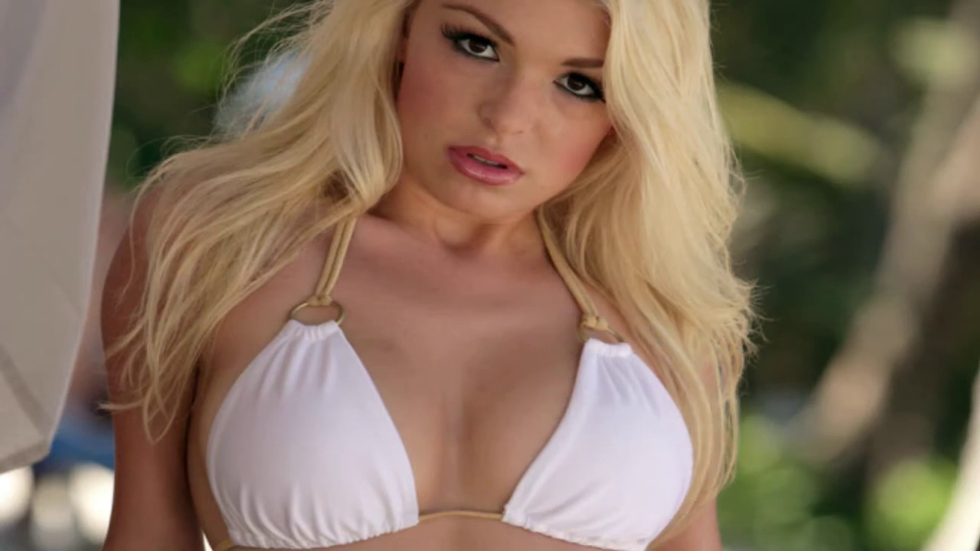
{"action": "left_click_drag", "start_coordinate": [306, 394], "coordinate": [311, 431]}
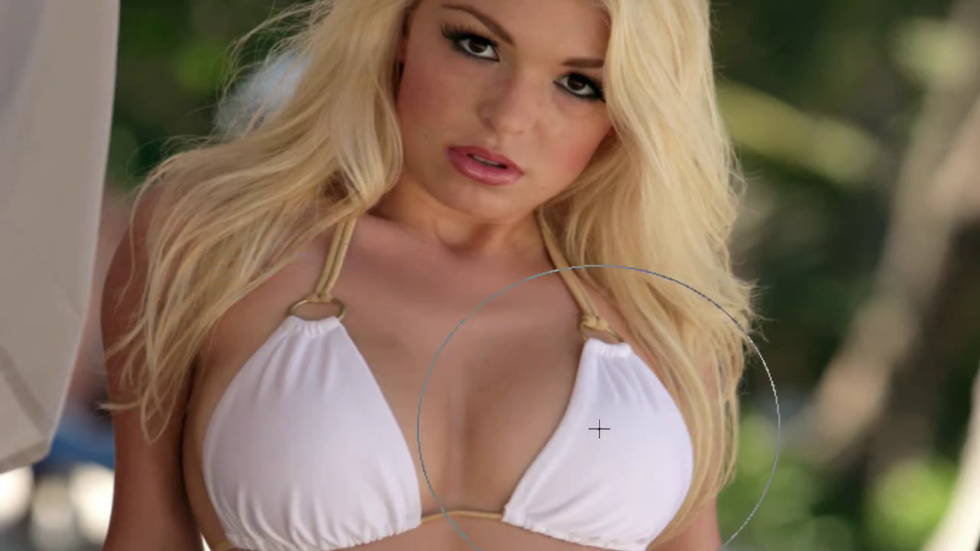
{"action": "left_click_drag", "start_coordinate": [597, 429], "coordinate": [598, 428]}
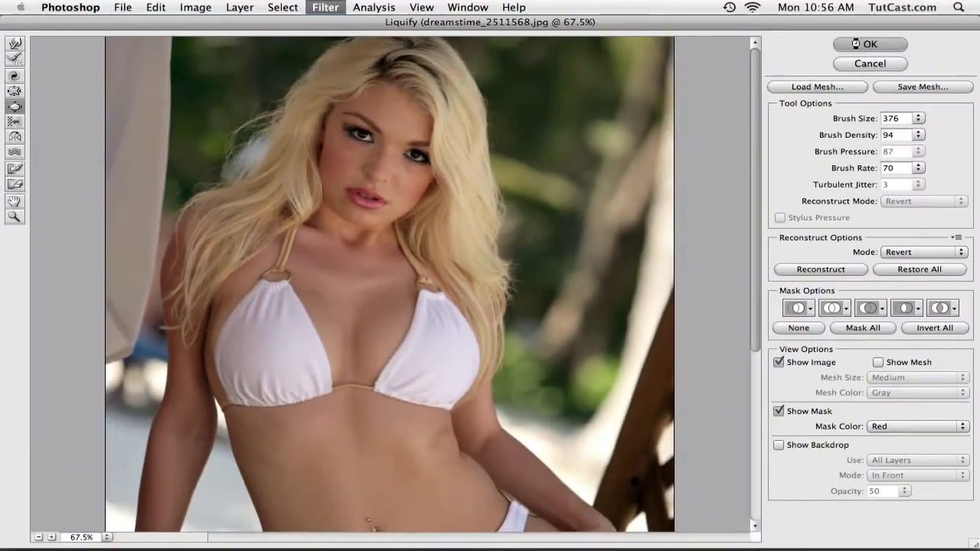
{"action": "left_click", "coordinate": [855, 43]}
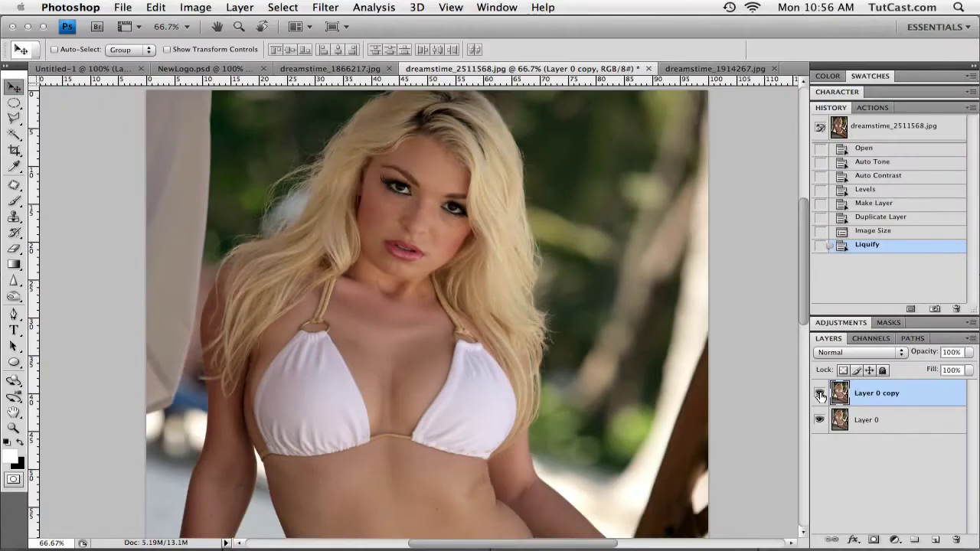
{"action": "left_click", "coordinate": [970, 415]}
{"action": "left_click", "coordinate": [820, 394]}
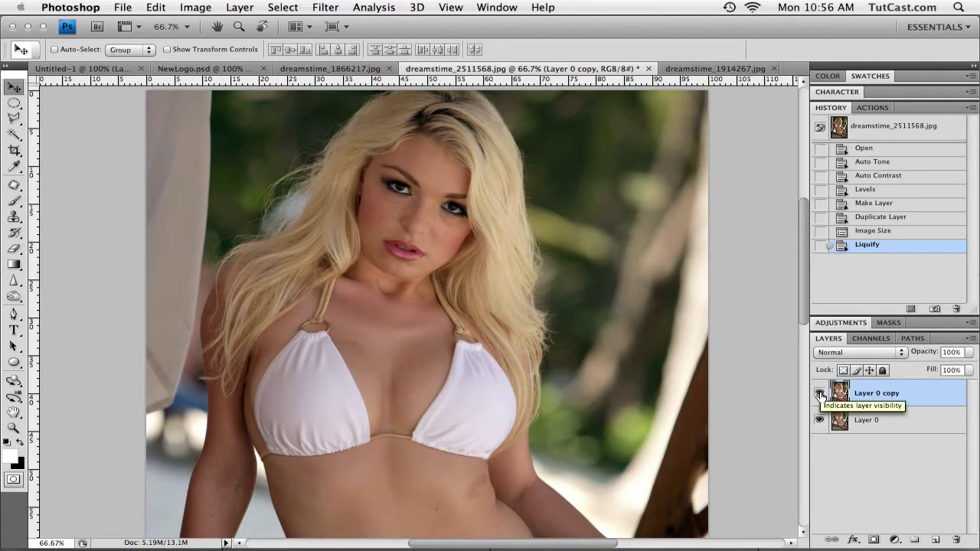
{"action": "left_click", "coordinate": [820, 394]}
{"action": "left_click", "coordinate": [820, 394]}
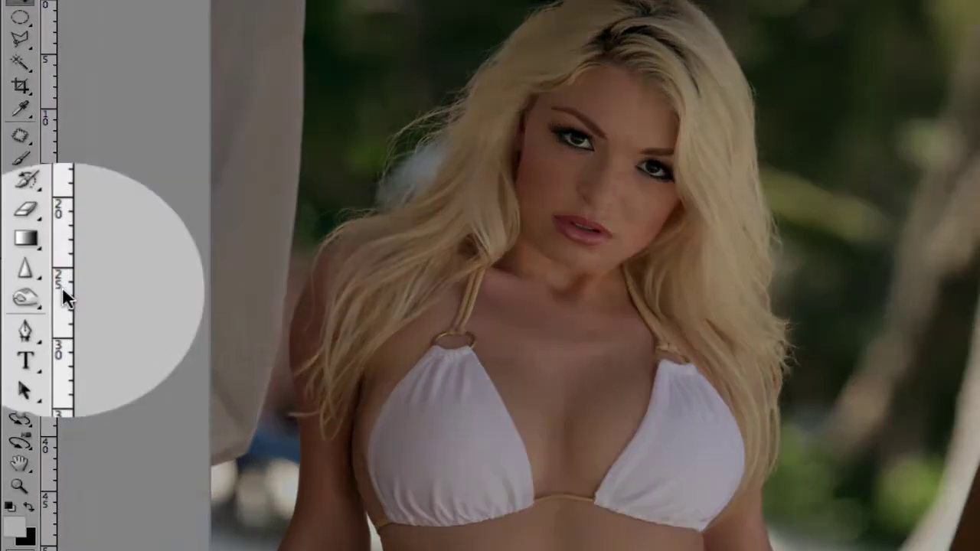
Select the Burn tool with Midtones range, 20% exposure and a smaller brush
{"action": "left_click", "coordinate": [23, 298]}
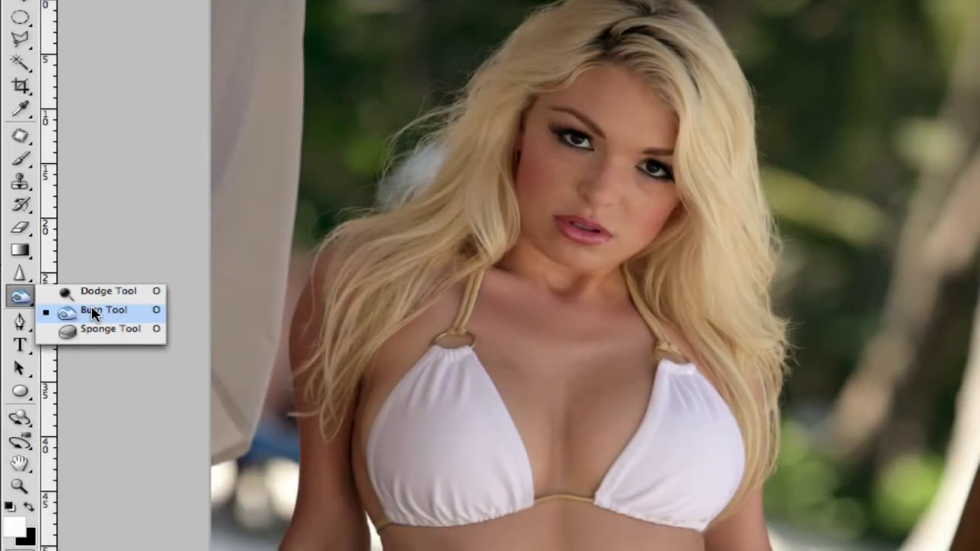
{"action": "left_click", "coordinate": [156, 306]}
{"action": "left_click", "coordinate": [268, 71]}
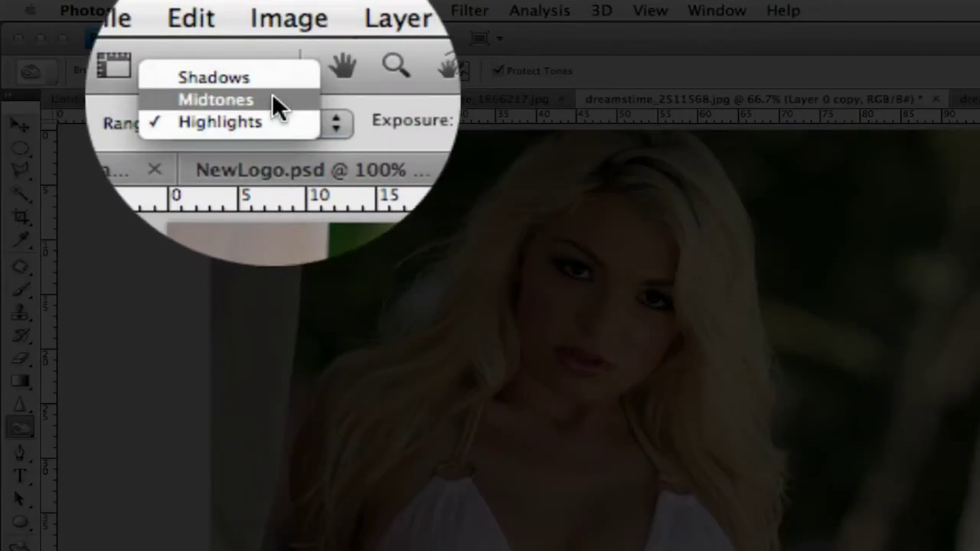
{"action": "left_click", "coordinate": [273, 98]}
{"action": "left_click", "coordinate": [423, 124]}
{"action": "left_click_drag", "start_coordinate": [431, 145], "coordinate": [440, 150]}
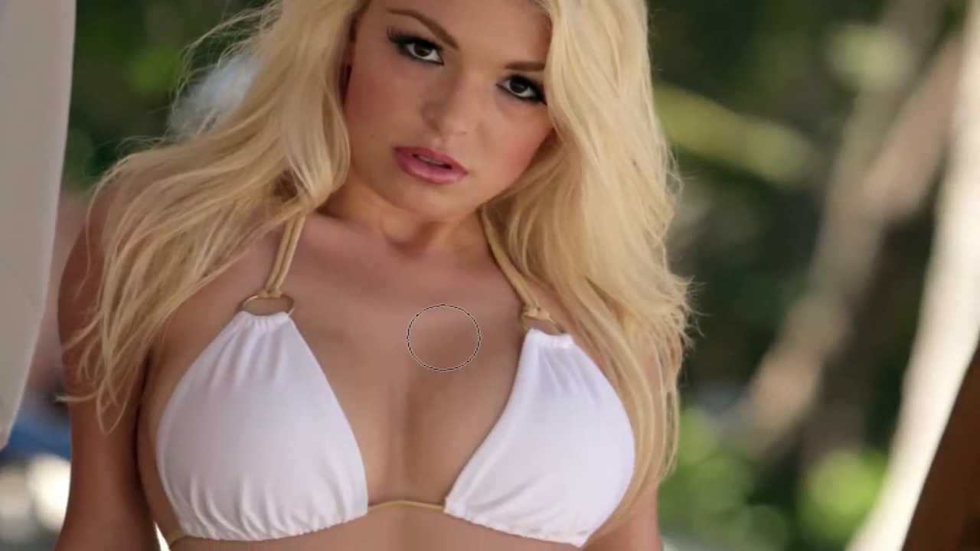
{"action": "key", "text": "bracketleft"}
{"action": "key", "text": "bracketleft"}
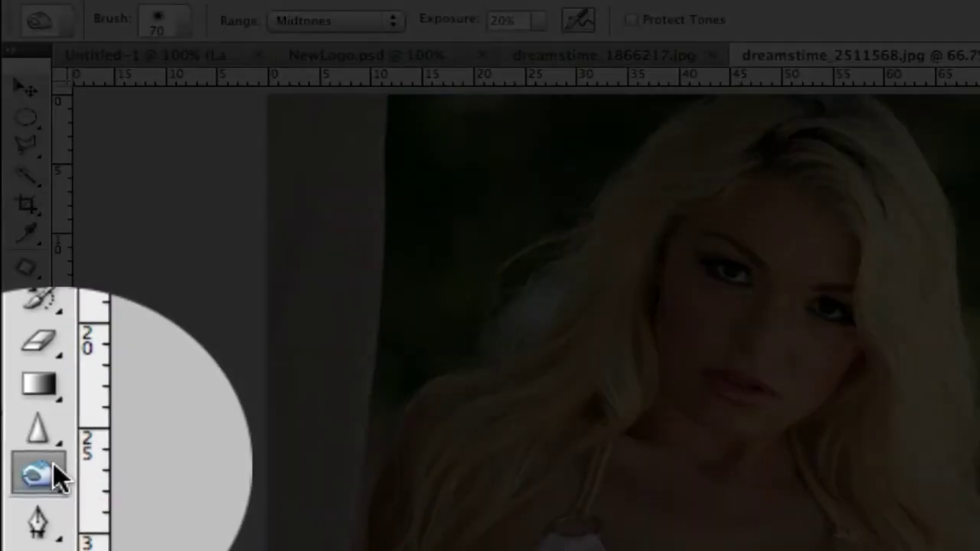
Switch to the Dodge tool and brighten the skin along the cleavage in one stroke
{"action": "left_click", "coordinate": [53, 462]}
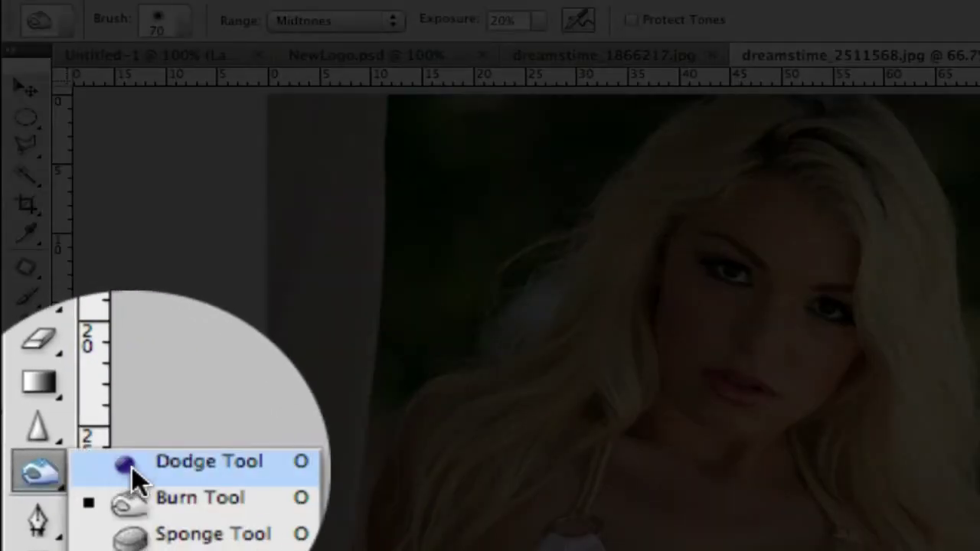
{"action": "left_click", "coordinate": [134, 467]}
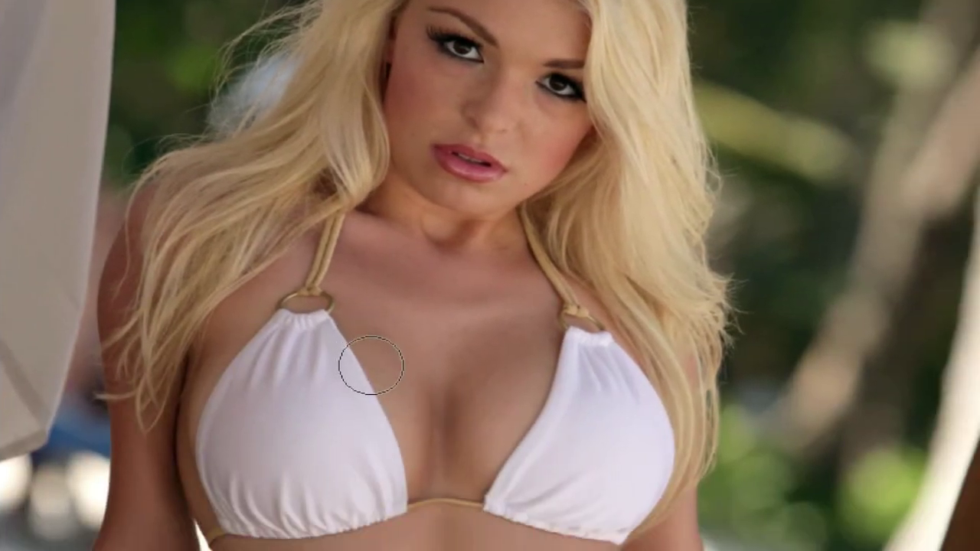
{"action": "mouse_move", "coordinate": [371, 365]}
{"action": "left_mouse_down"}
{"action": "mouse_move", "coordinate": [389, 411]}
{"action": "mouse_move", "coordinate": [420, 444]}
{"action": "mouse_move", "coordinate": [483, 453]}
{"action": "mouse_move", "coordinate": [515, 397]}
{"action": "mouse_move", "coordinate": [550, 369]}
{"action": "left_mouse_up"}
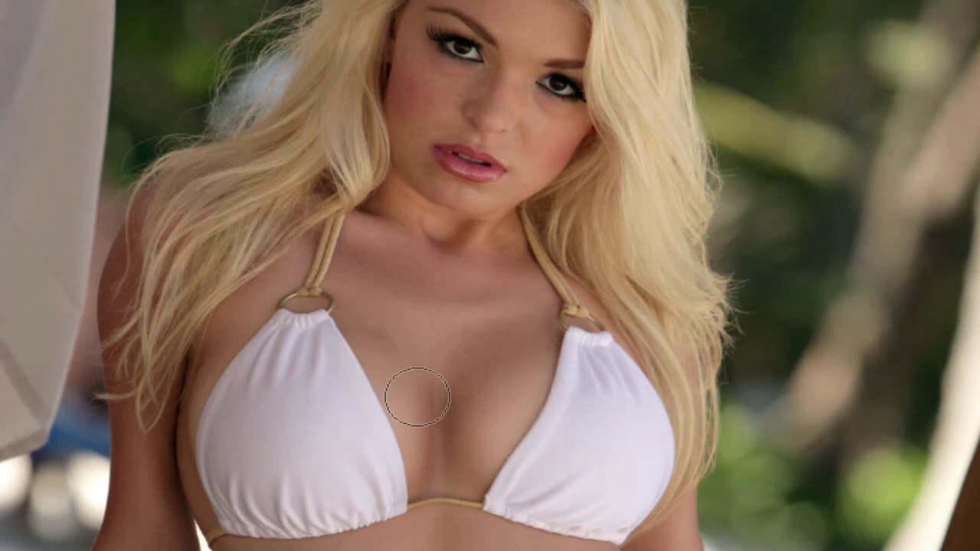